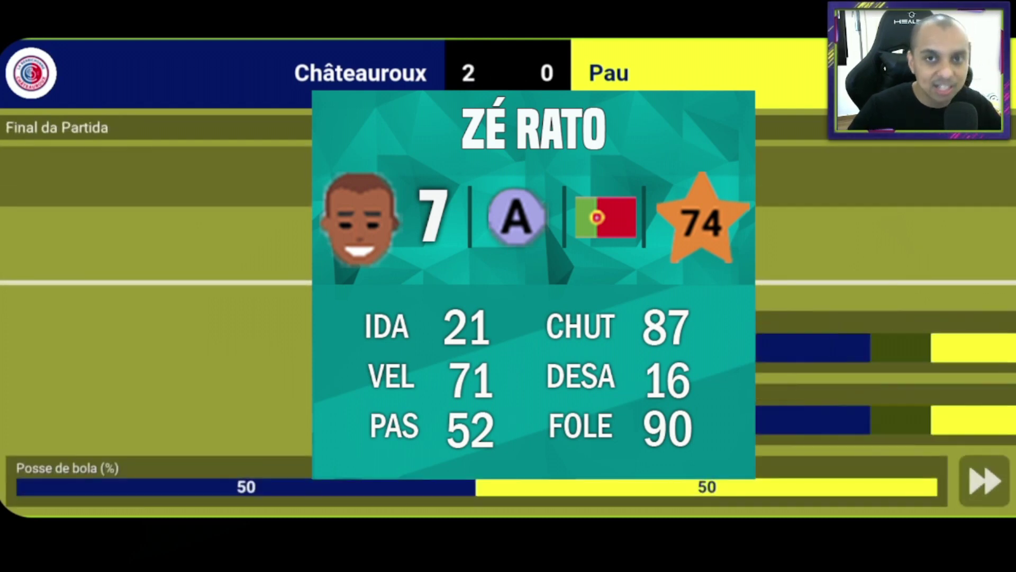
Step: Leave the finished Châteauroux–Pau match and continue past the Rodada 2 results to Pau's team screen
click(980, 480)
click(841, 402)
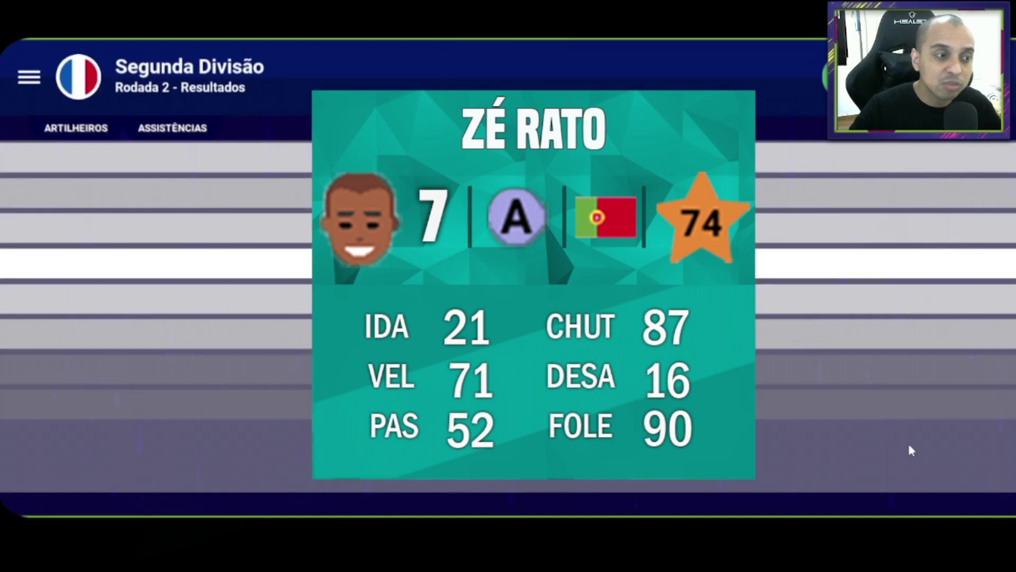
click(900, 370)
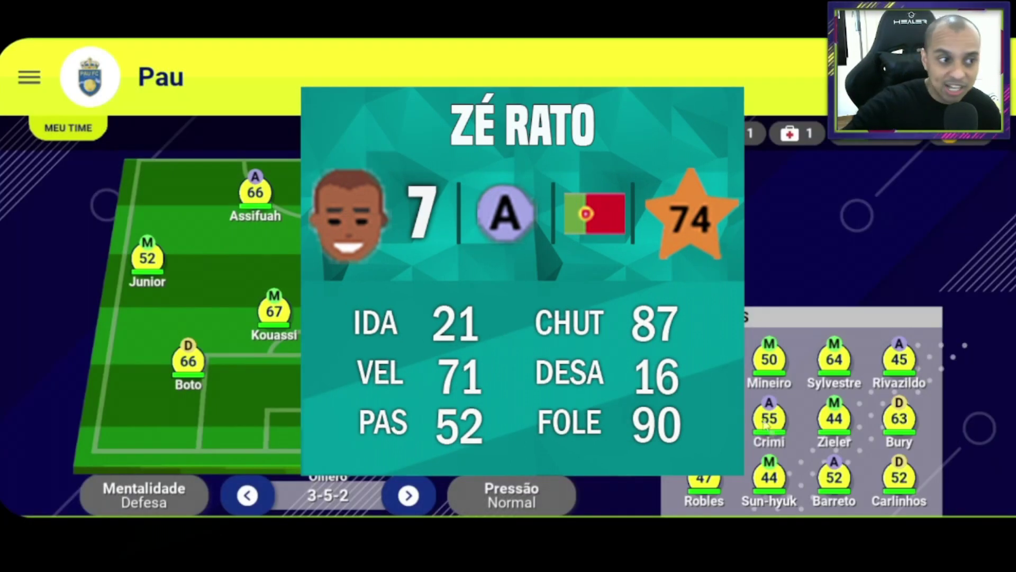
Step: Replace the 52-rated midfielder in Pau's lineup with the 64-rated bench midfielder and start the match against Sochaux
click(834, 365)
click(147, 258)
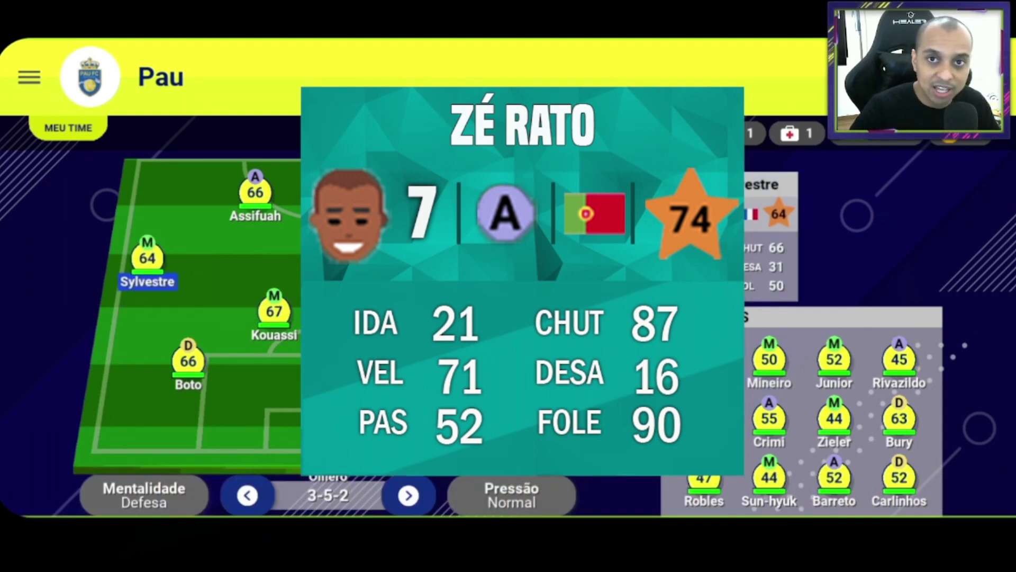
key(Escape)
click(268, 253)
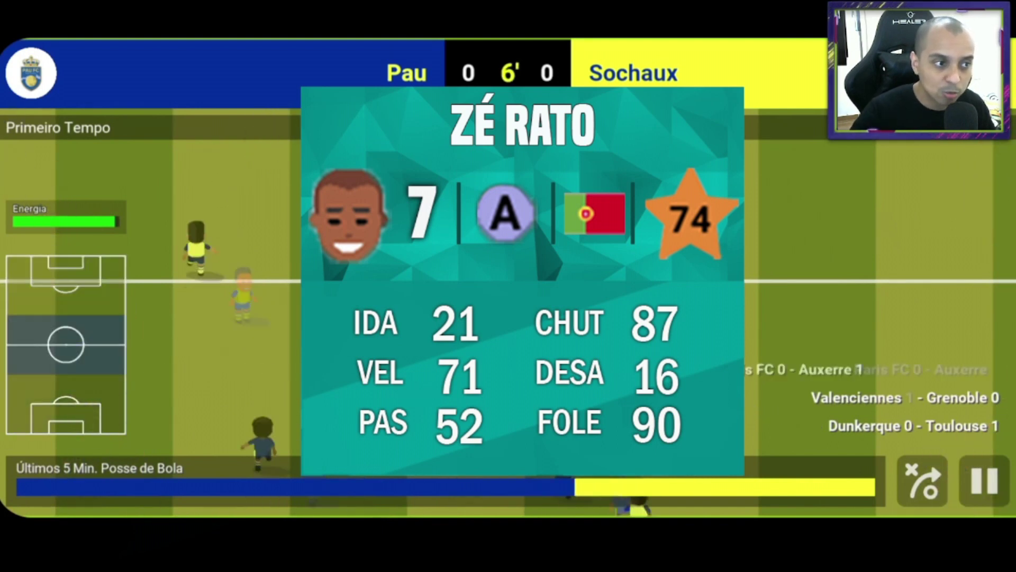
drag(925, 524, 925, 517)
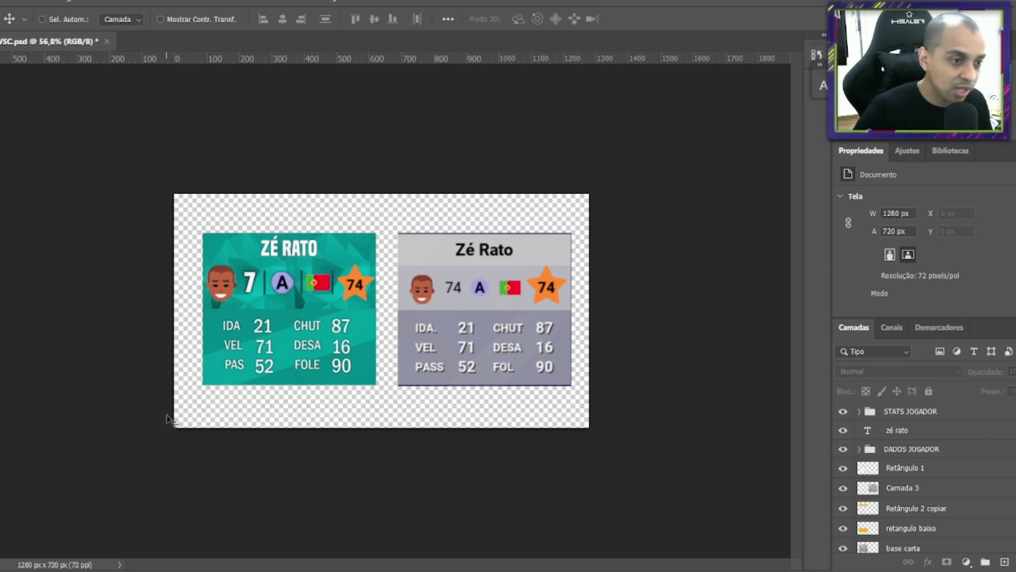
Step: Switch to Photoshop, view the player card document at 100%, and inspect the zé rato, retangulo baixo and Retângulo 1 layers
key(ctrl+plus)
key(ctrl+1)
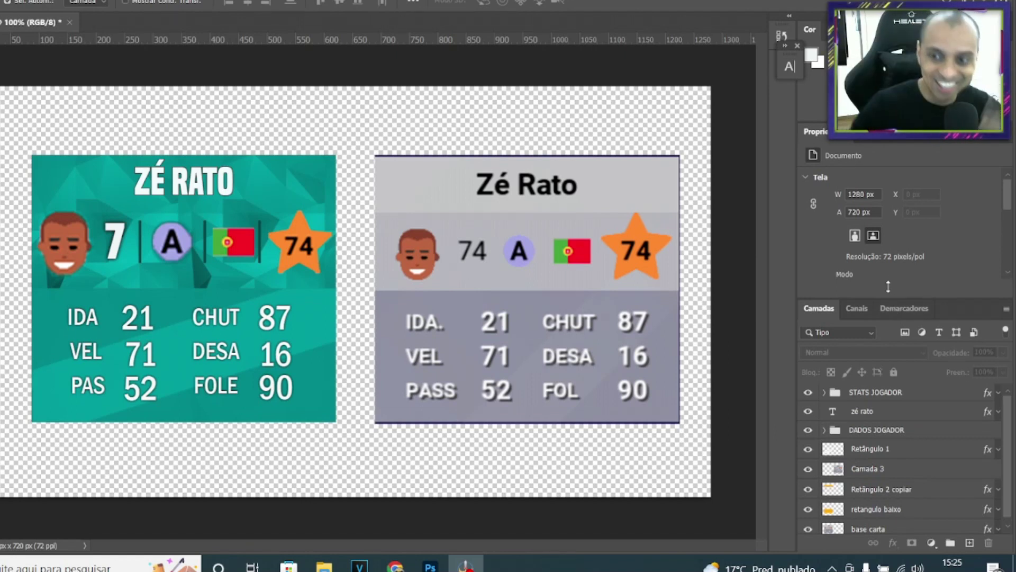
click(885, 401)
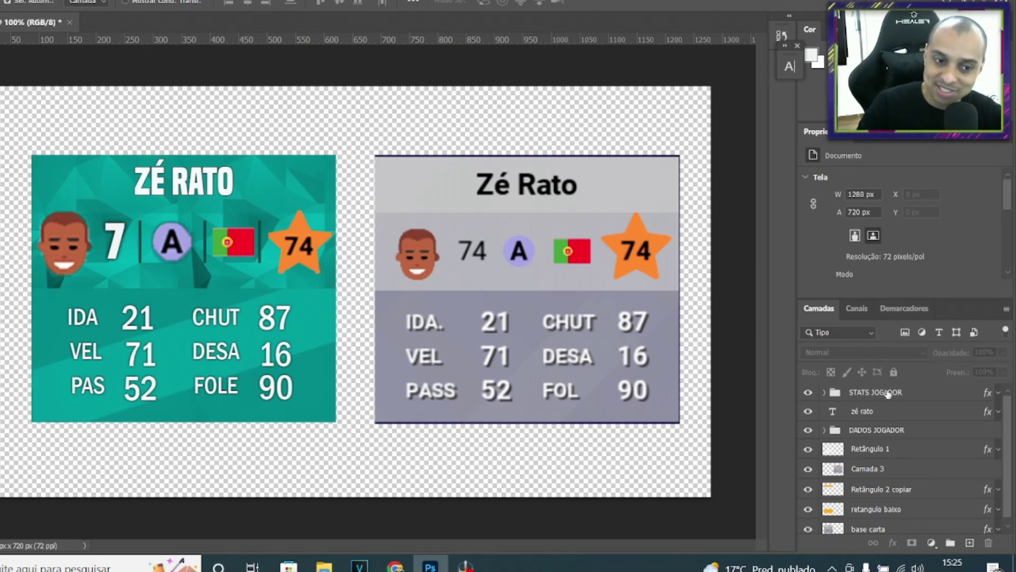
click(902, 414)
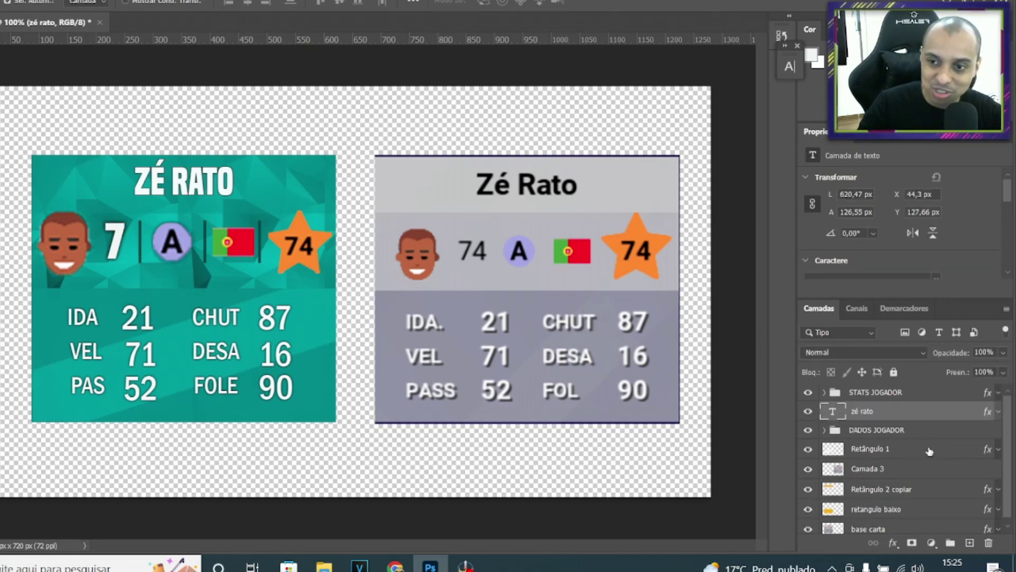
scroll(929, 455, down, 1)
click(896, 508)
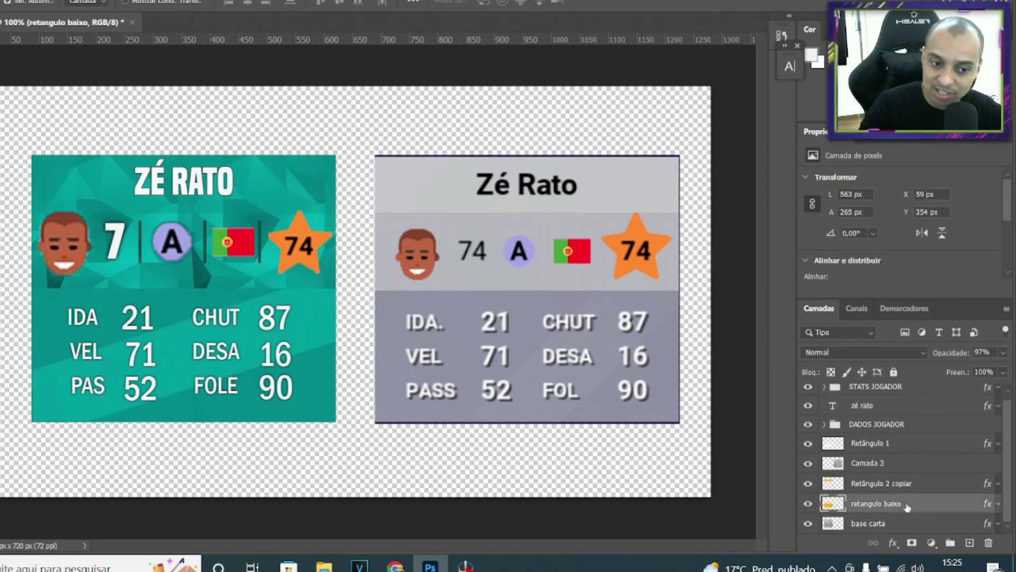
click(921, 468)
click(921, 447)
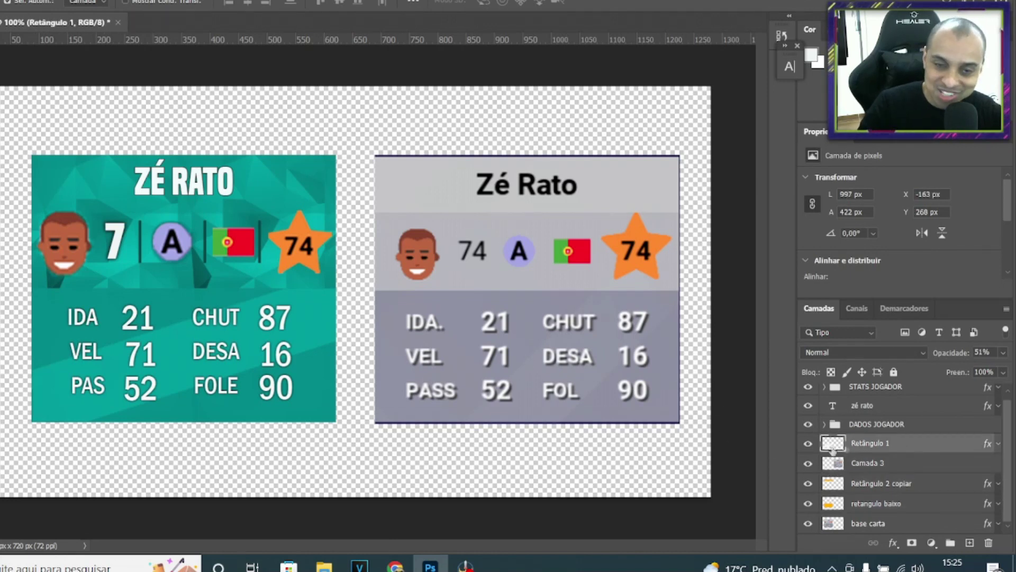
Step: Hide and show the DADOS JOGADOR group and the zé rato text layer to check what each contains
click(808, 426)
click(809, 426)
click(808, 426)
click(808, 426)
click(808, 405)
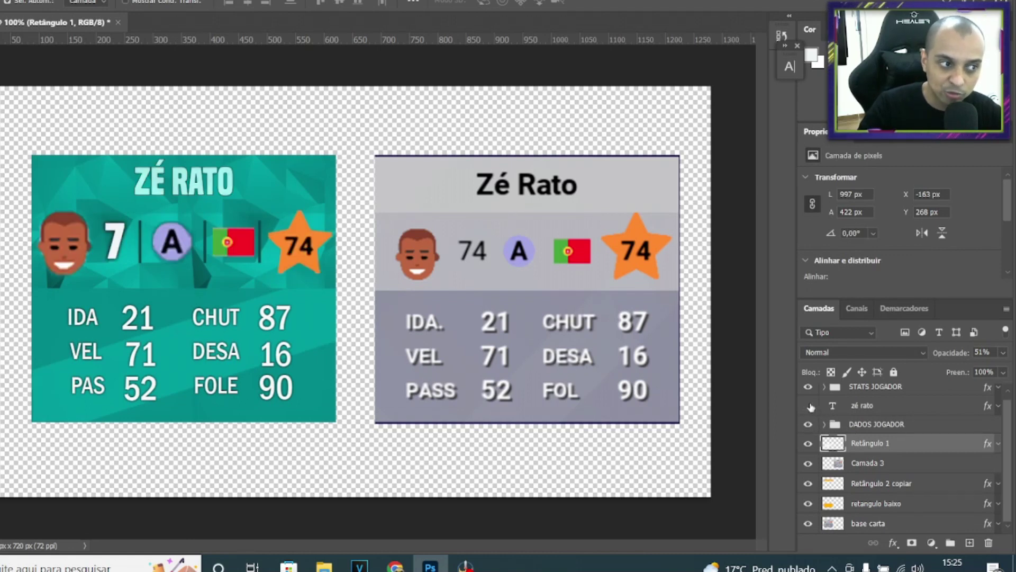
click(808, 406)
Step: Toggle the visibility of the STATS JOGADOR group and the base carta layer to check their parts of the card, leaving both shown
click(808, 387)
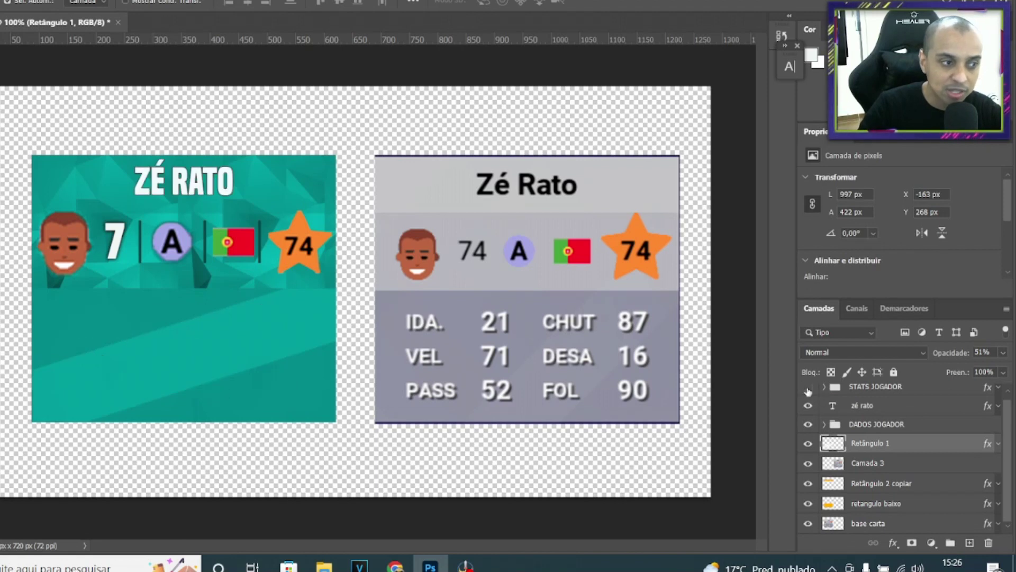
click(808, 388)
click(808, 388)
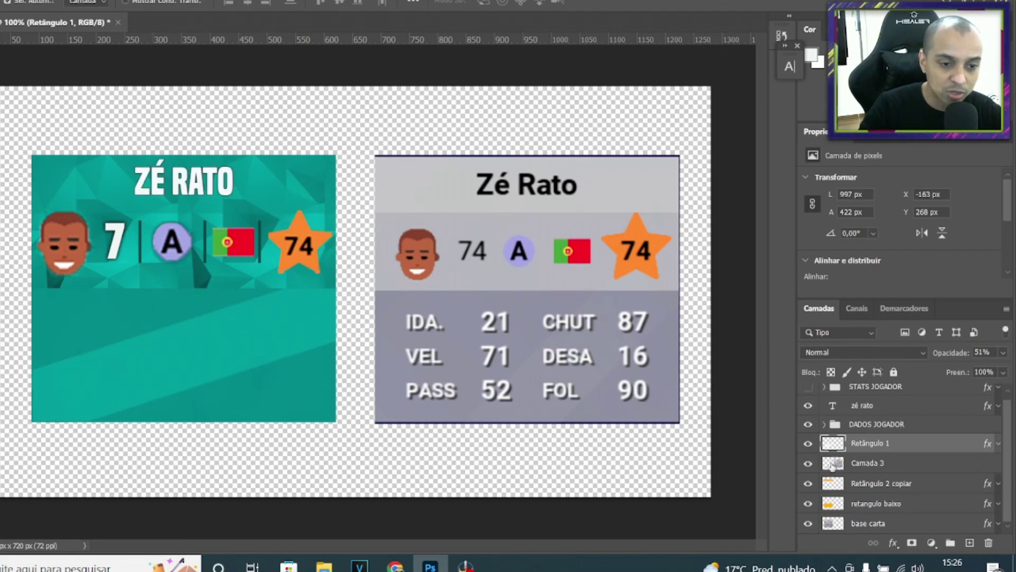
click(807, 524)
click(807, 524)
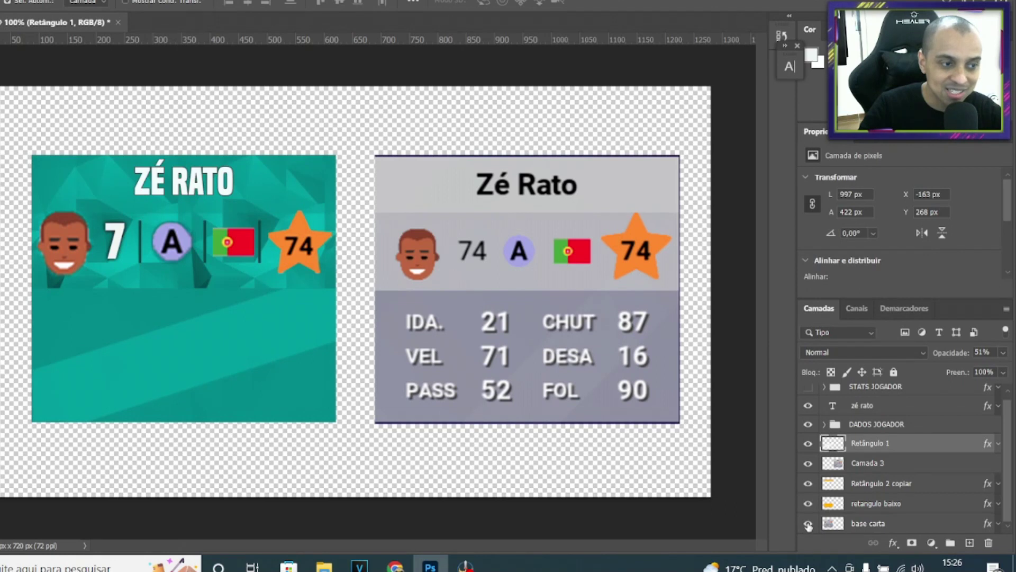
click(808, 387)
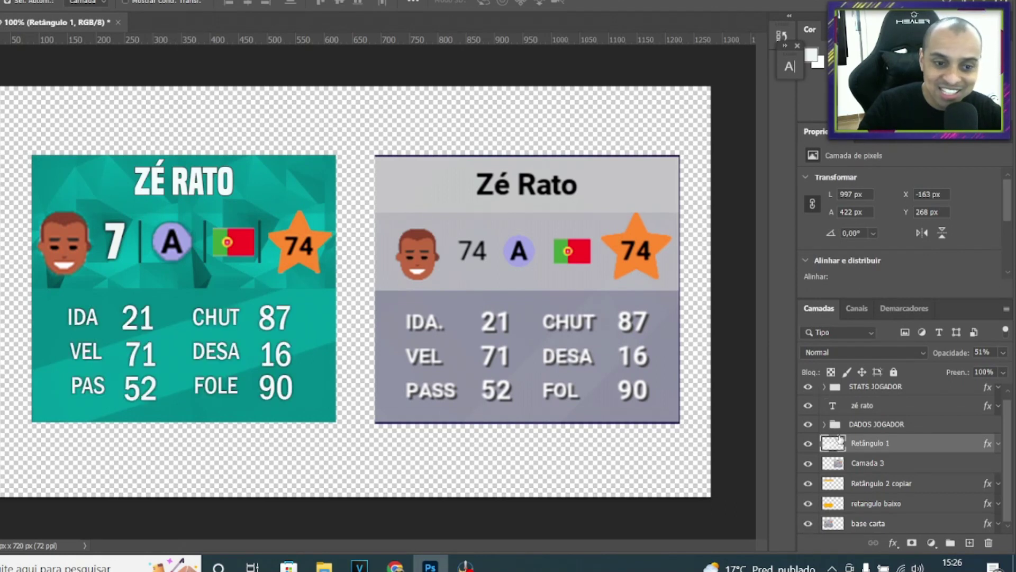
Step: Check the DADOS JOGADOR group, the zé rato layer and the STATS JOGADOR group again by switching their visibility off and on
scroll(839, 439, up, 1)
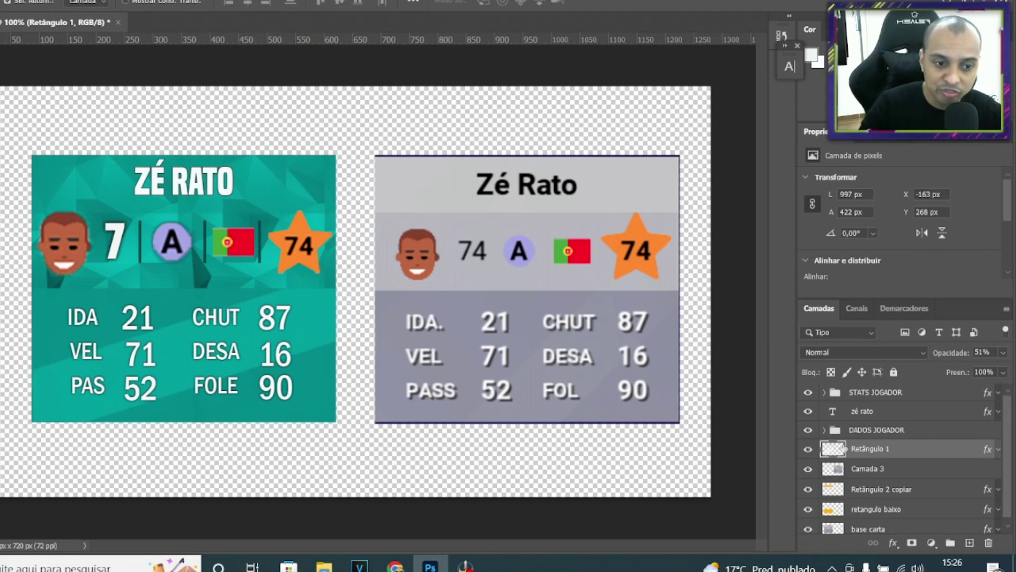
click(810, 430)
click(809, 430)
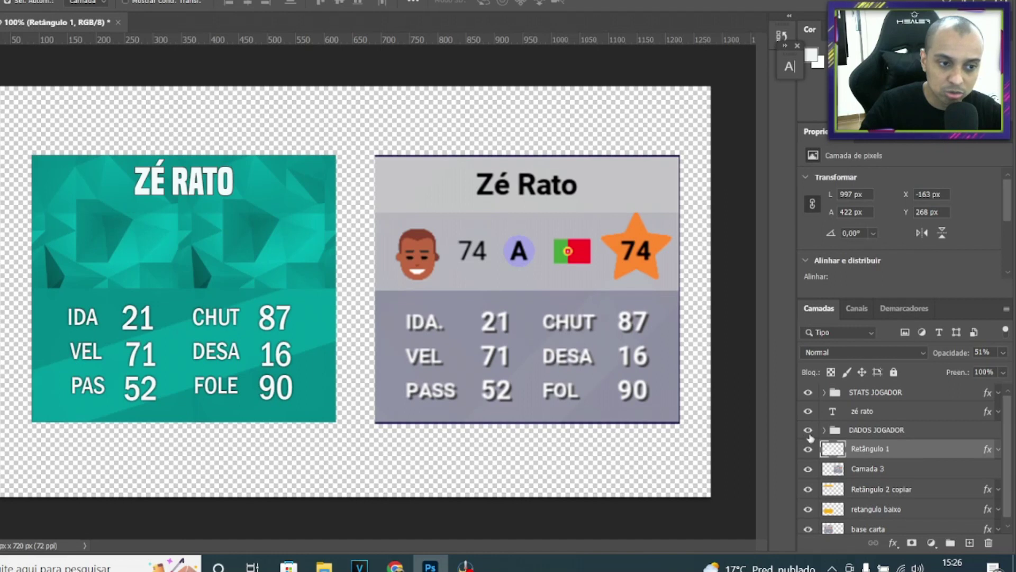
click(808, 411)
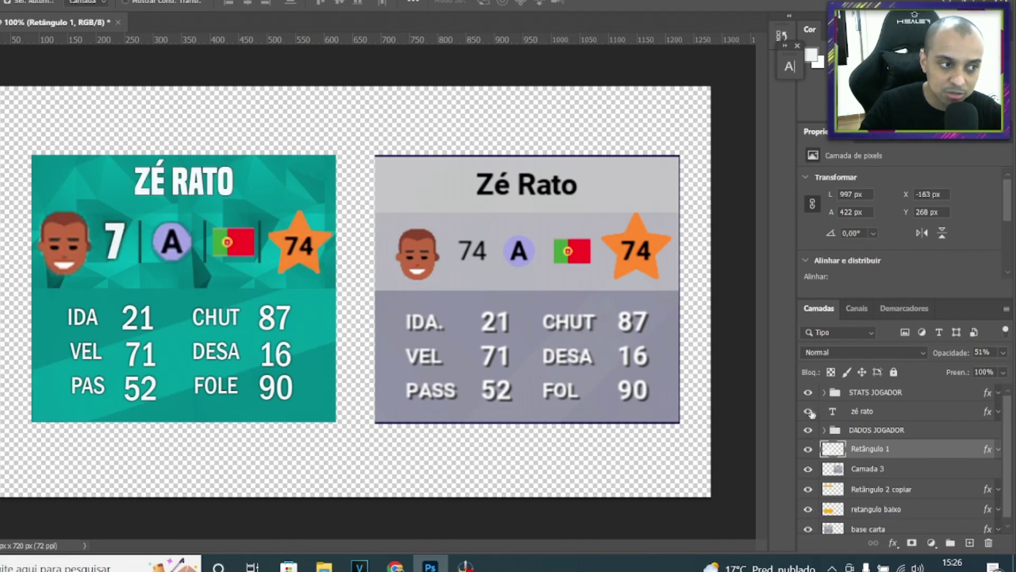
click(809, 392)
click(811, 395)
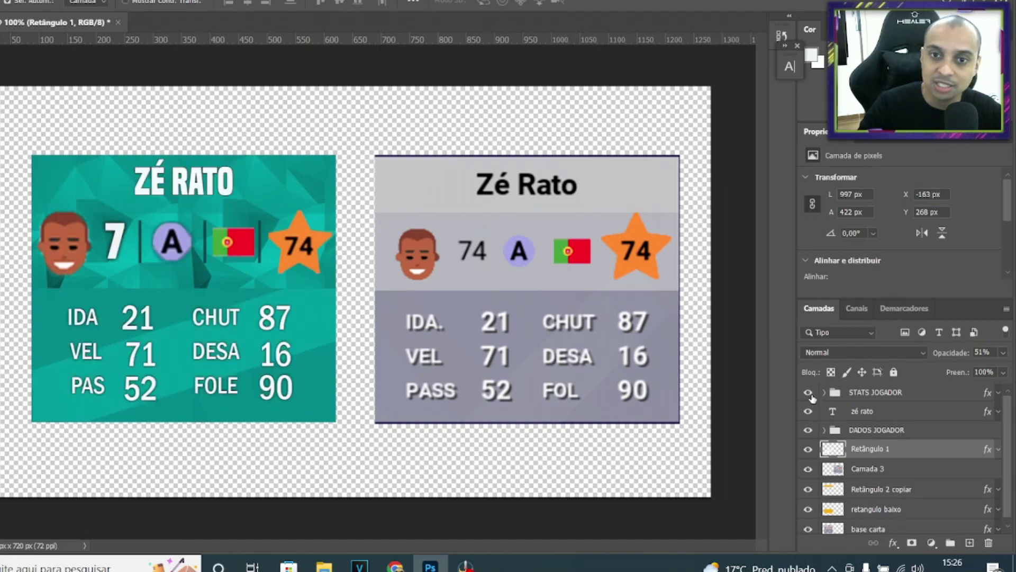